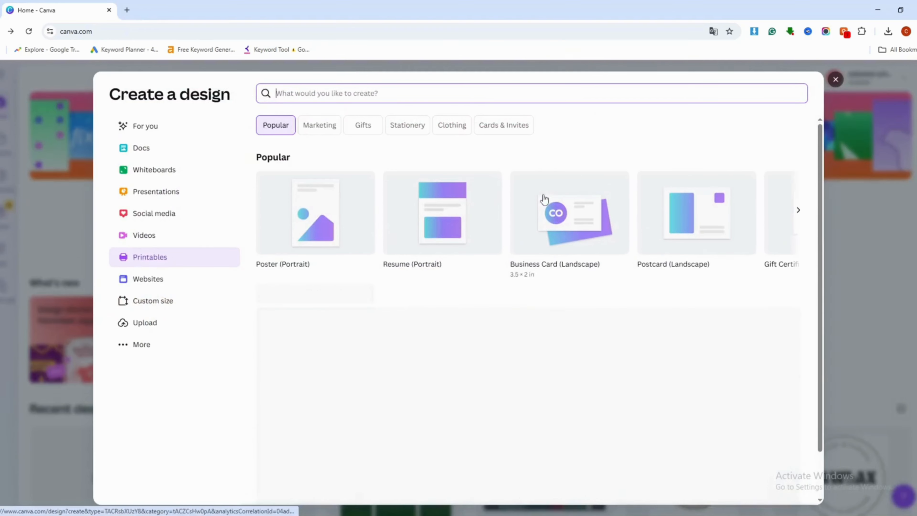
Step: Create a portrait poster design and upload the front-view-smiley-woman-listening-music-headphones image from Downloads
click(350, 205)
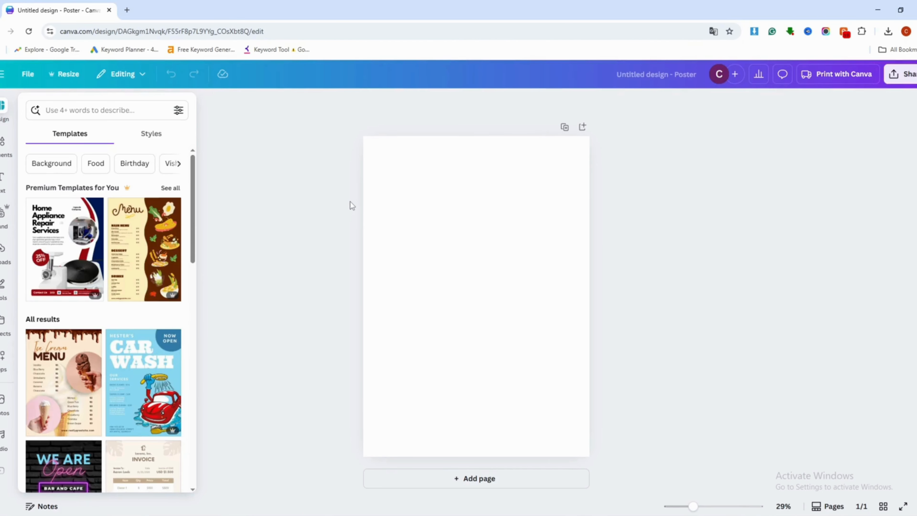
click(3, 249)
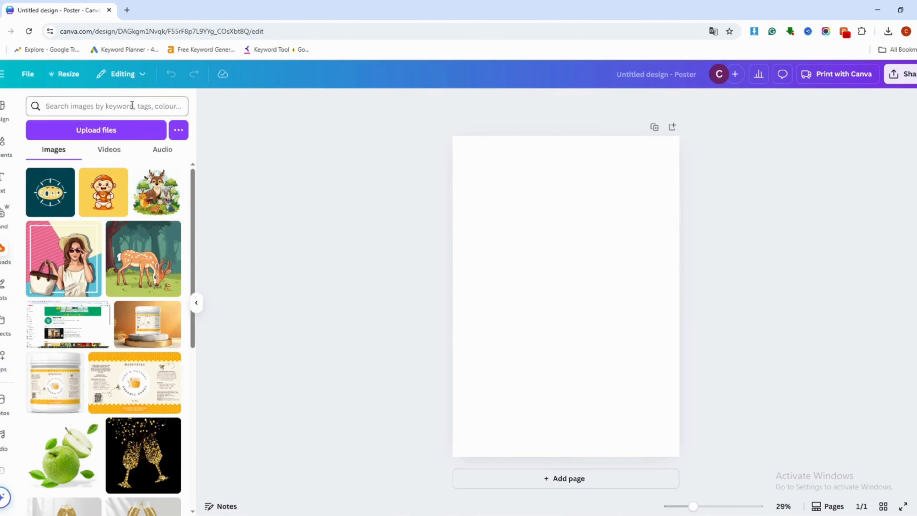
click(120, 137)
click(101, 103)
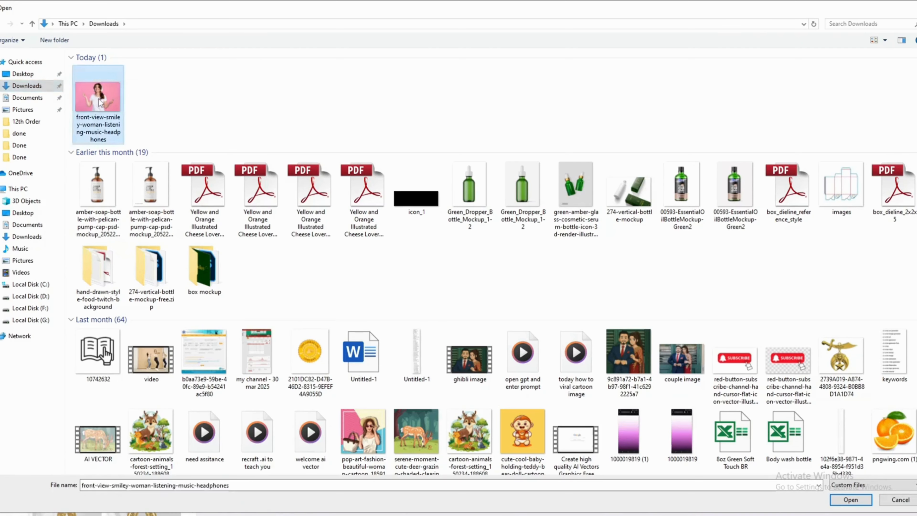
double_click(100, 99)
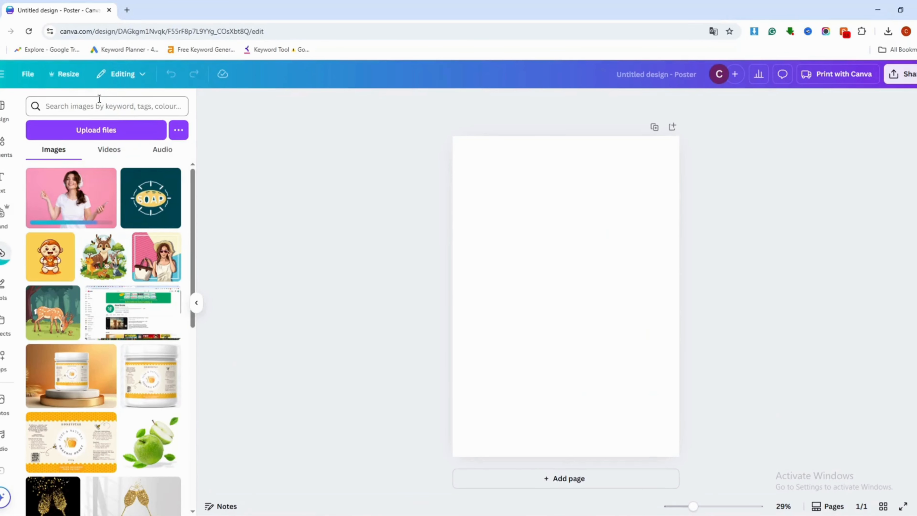
Step: Place the uploaded woman photo on the poster page and enlarge it to span the page width
click(73, 195)
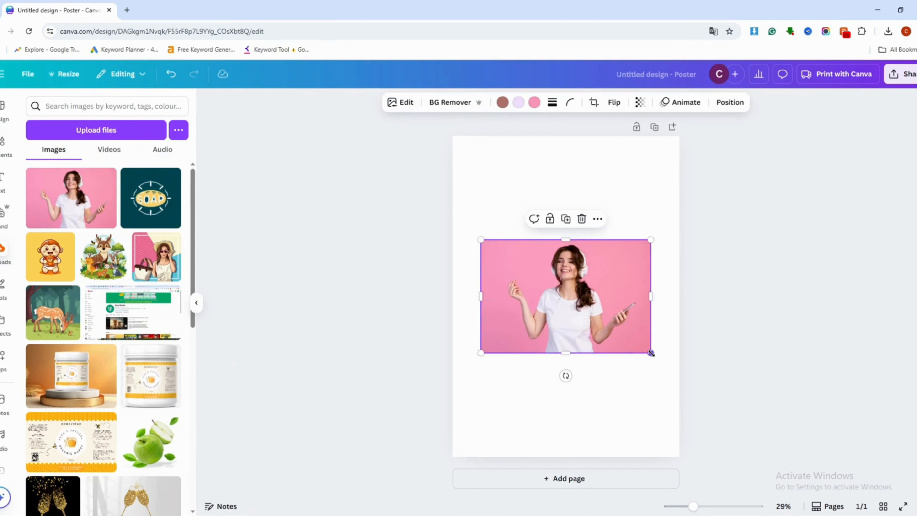
drag(652, 353, 718, 400)
drag(605, 347, 602, 347)
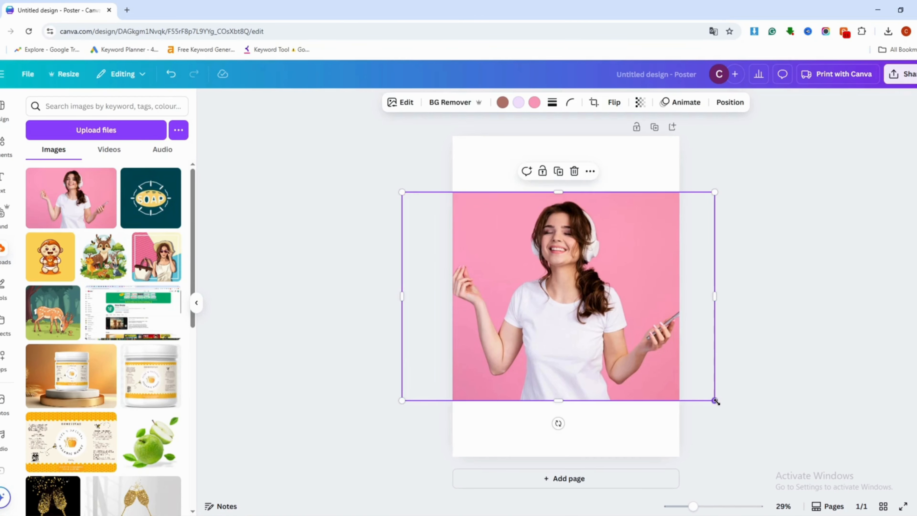
drag(716, 401, 722, 380)
click(772, 303)
Step: Resize this design to 297 × 210 mm
click(66, 71)
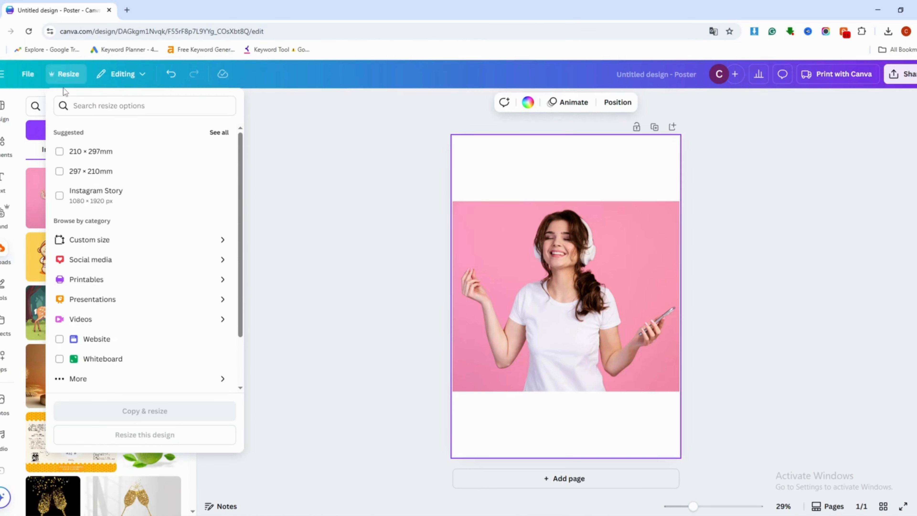
click(113, 176)
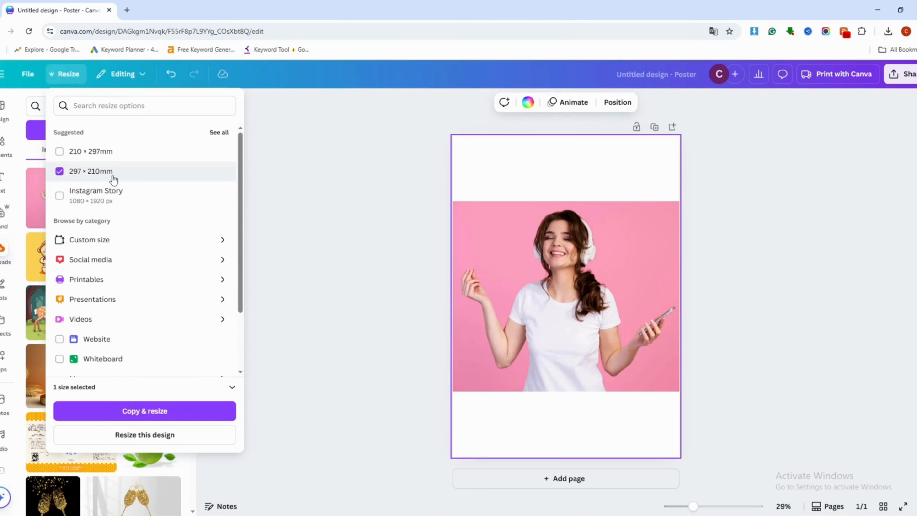
click(144, 434)
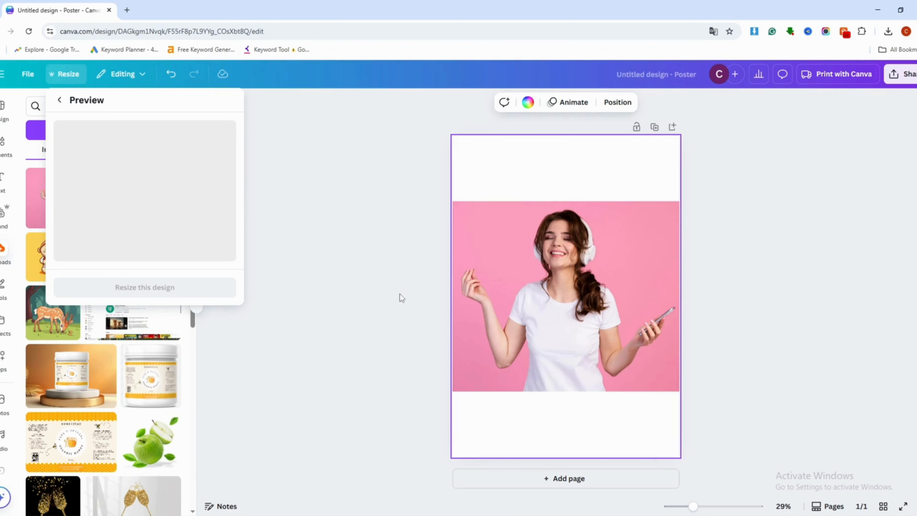
click(159, 294)
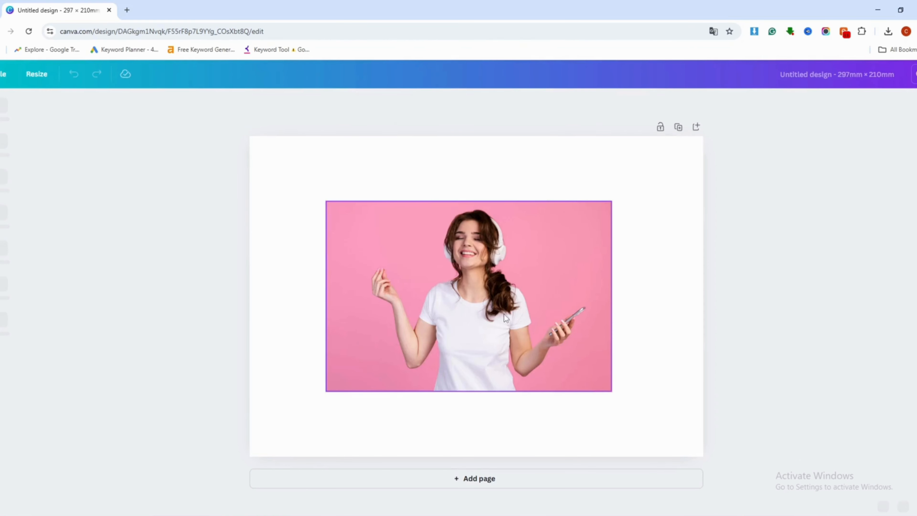
Step: Enlarge the photo so that it covers the whole landscape page
click(504, 314)
drag(611, 391, 711, 457)
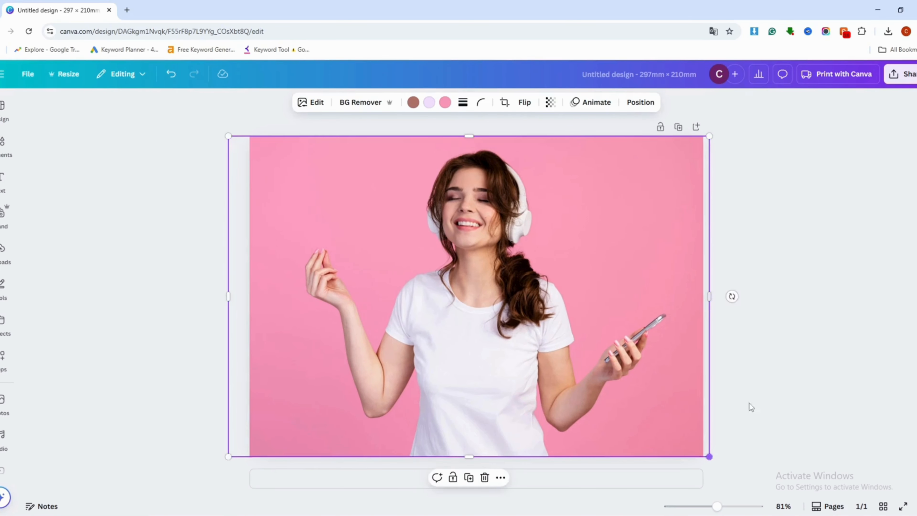
click(750, 403)
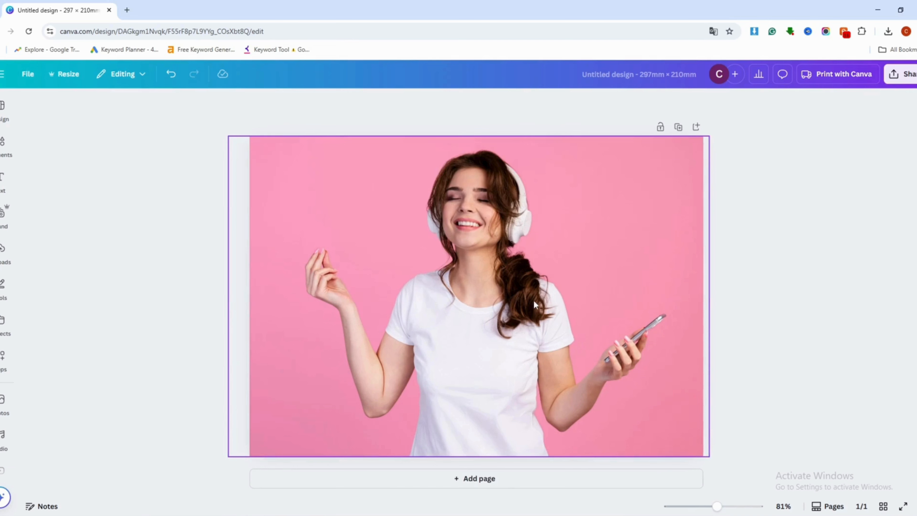
Step: With the photo selected, search the apps for CARTOON and open the Cartoonify app
click(534, 299)
click(3, 360)
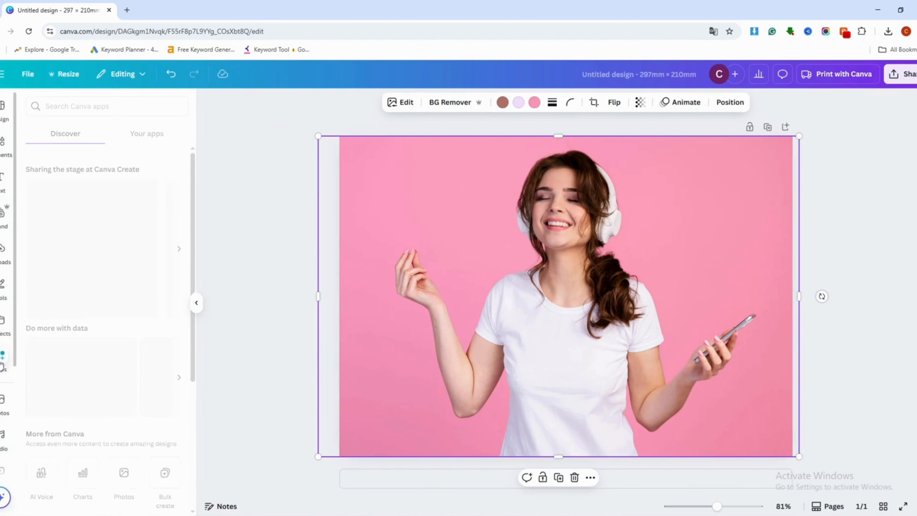
click(81, 105)
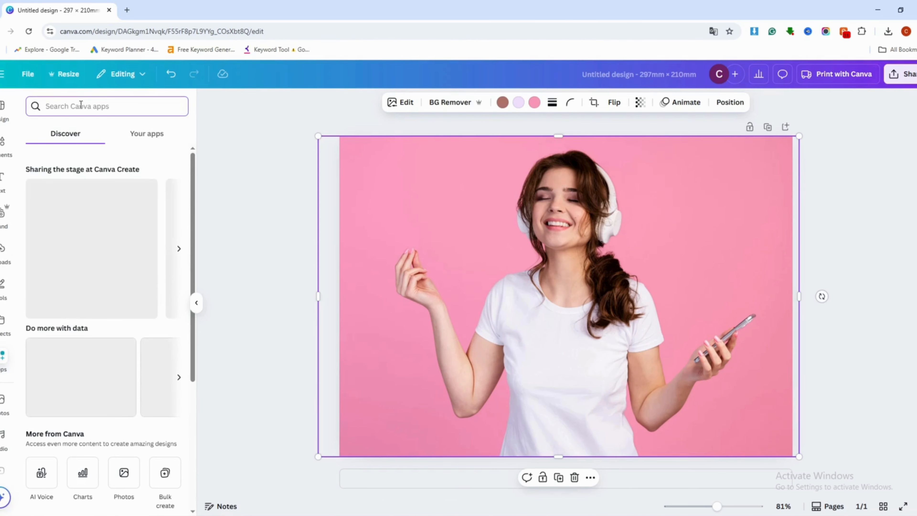
text(CARTOON)
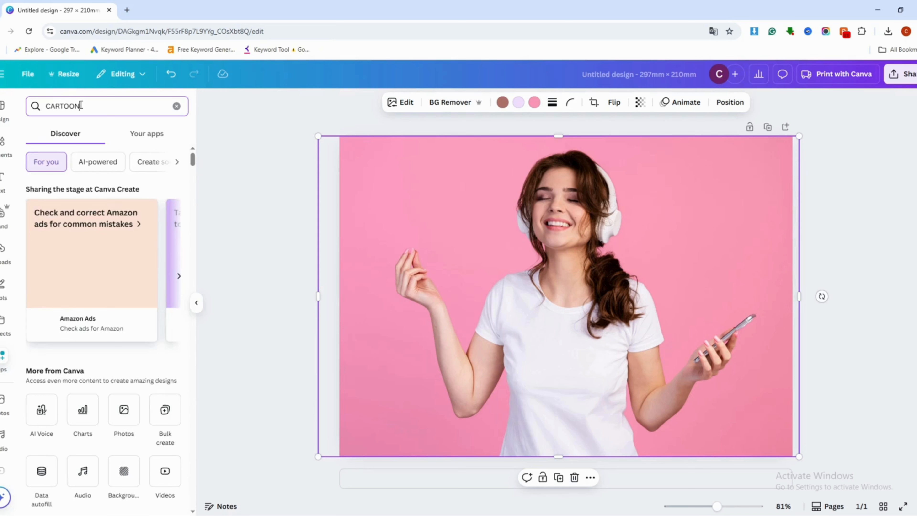
click(53, 166)
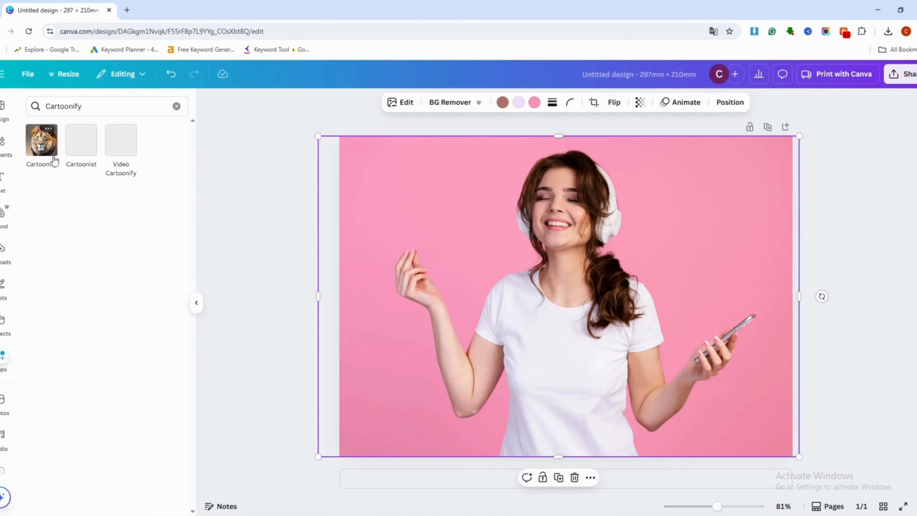
click(44, 151)
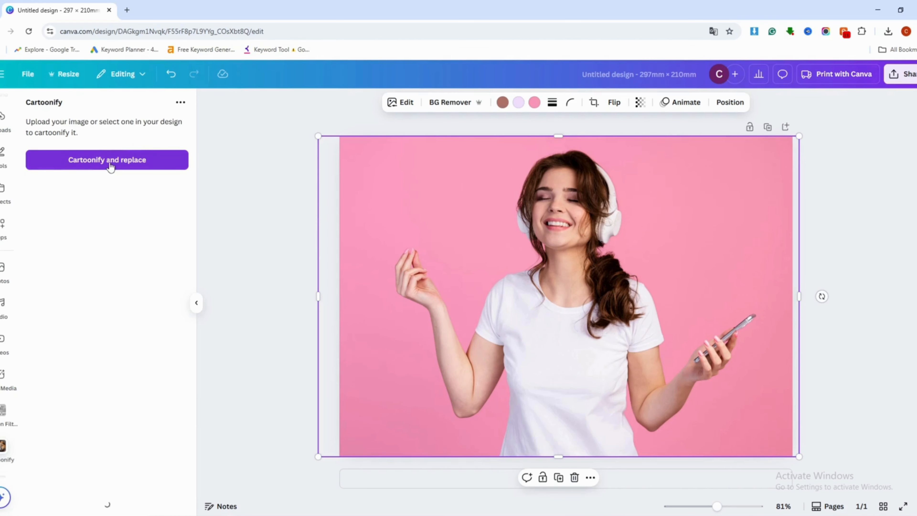
Step: Cartoonify the selected photo, replacing the original on the page, and deselect it
click(110, 167)
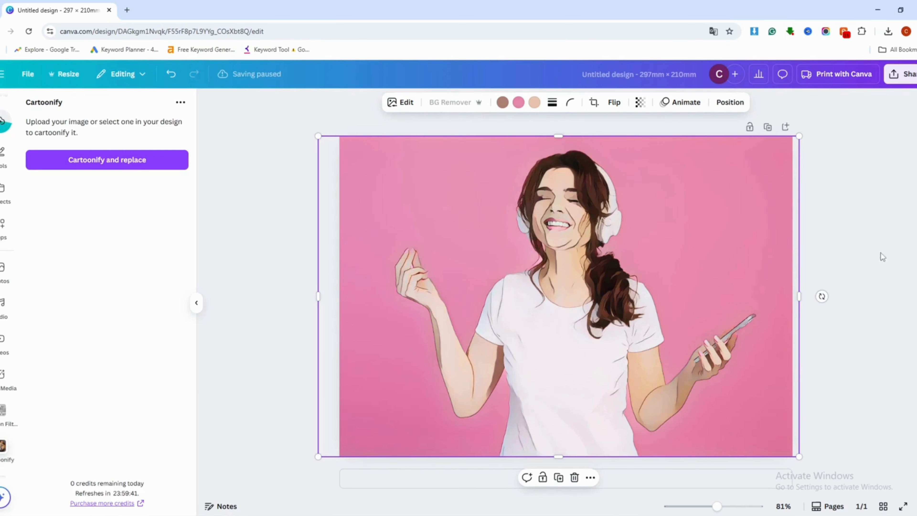
click(844, 252)
click(533, 322)
click(866, 277)
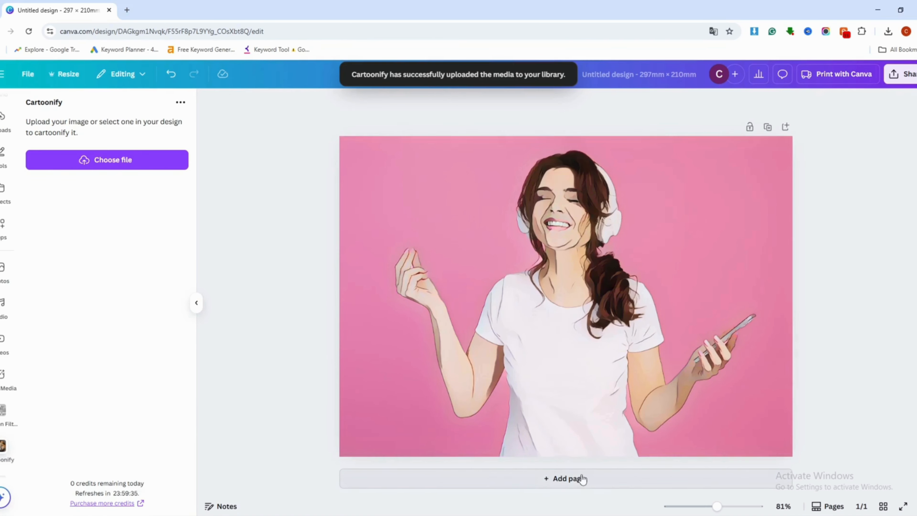
Step: Add a second page and fill it with the original uploaded photo of the woman
click(582, 479)
click(5, 121)
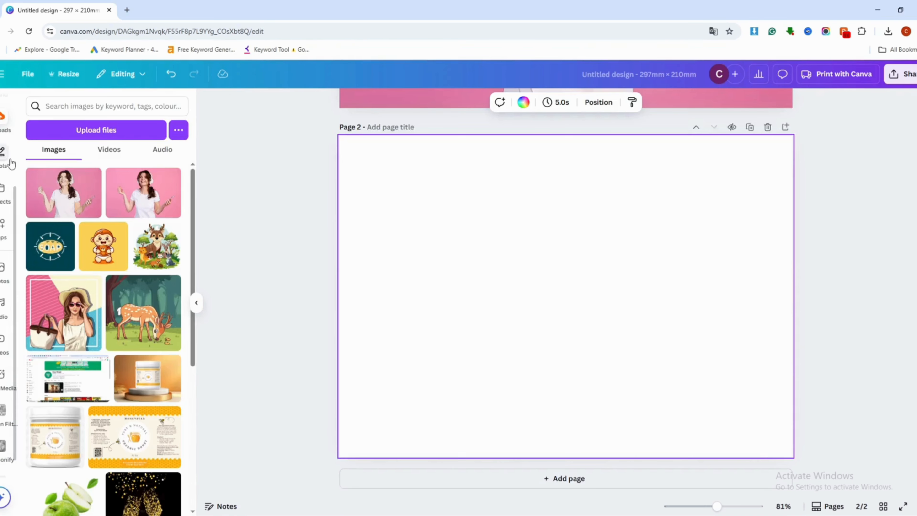
drag(144, 193, 354, 211)
click(261, 238)
click(476, 256)
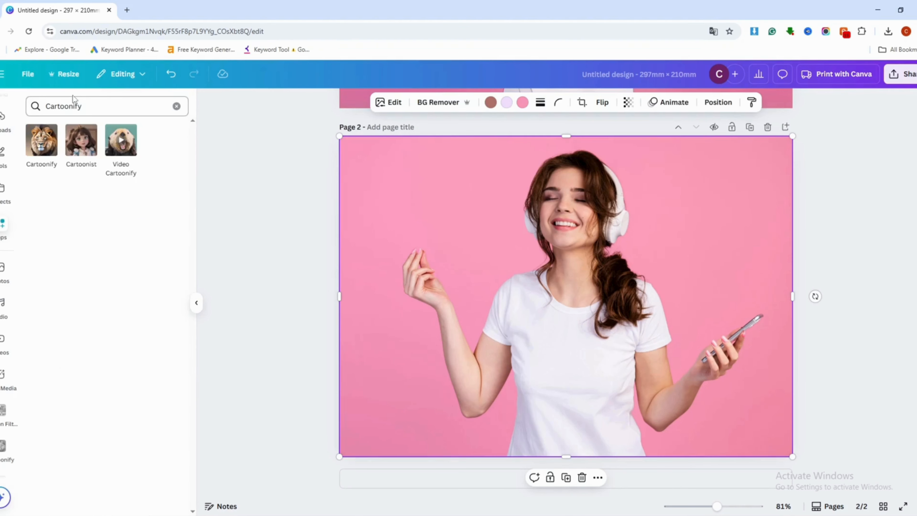
Step: Search the apps for ANIME and open the Animeify app
double_click(60, 106)
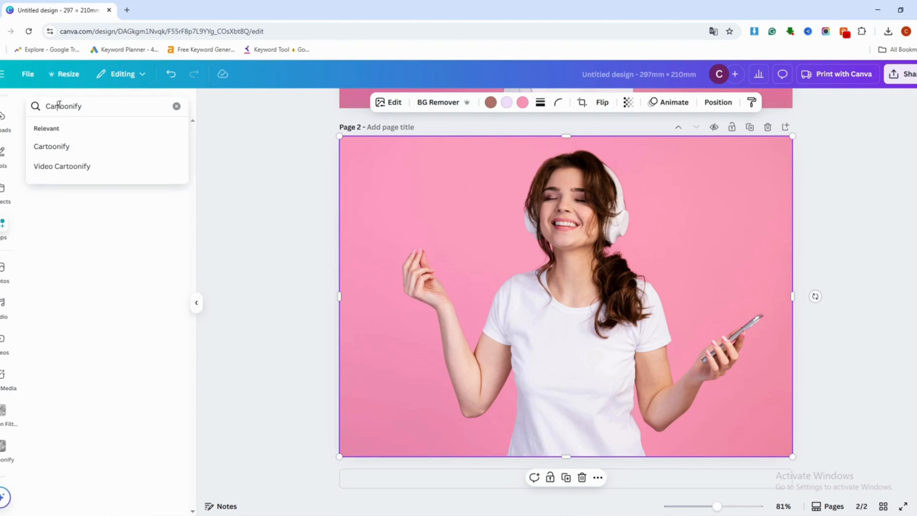
text(ANIME)
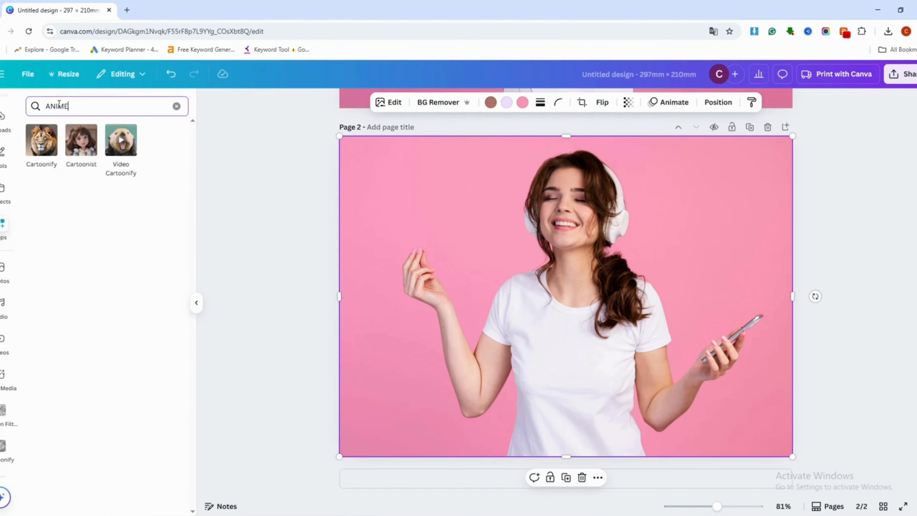
key(Return)
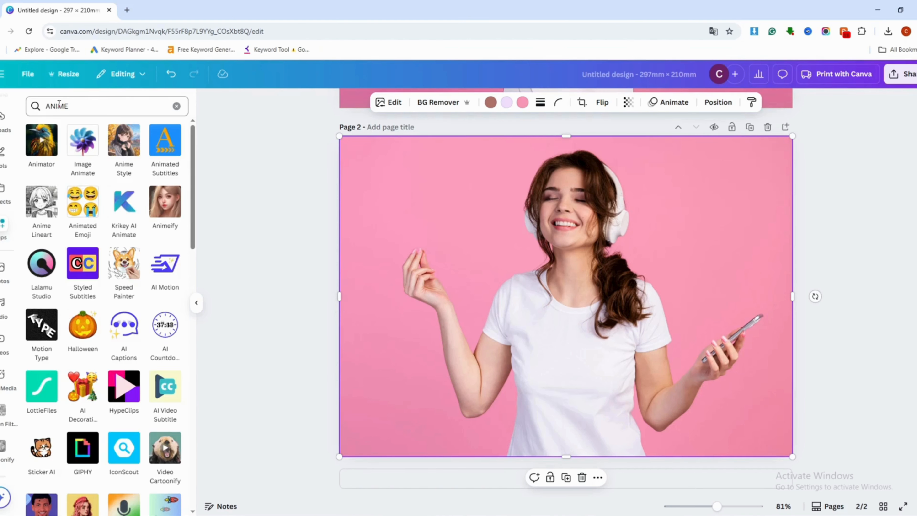
click(166, 205)
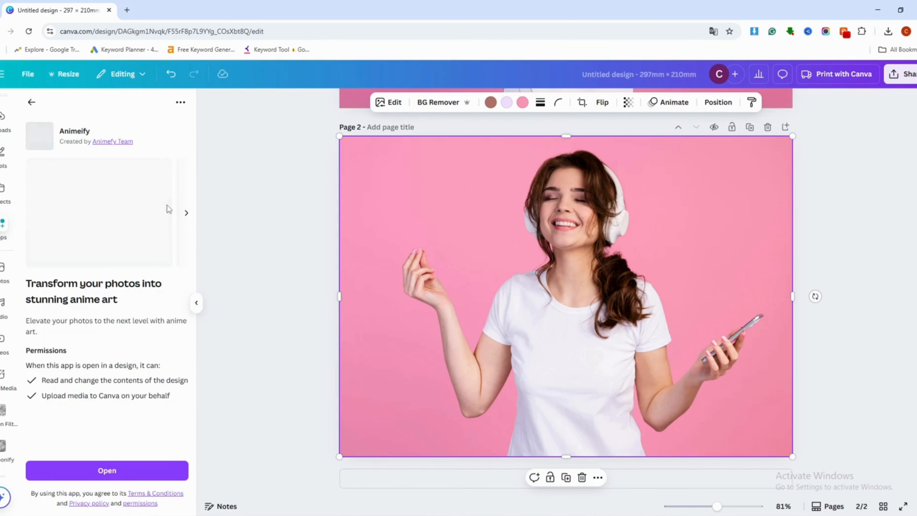
click(101, 472)
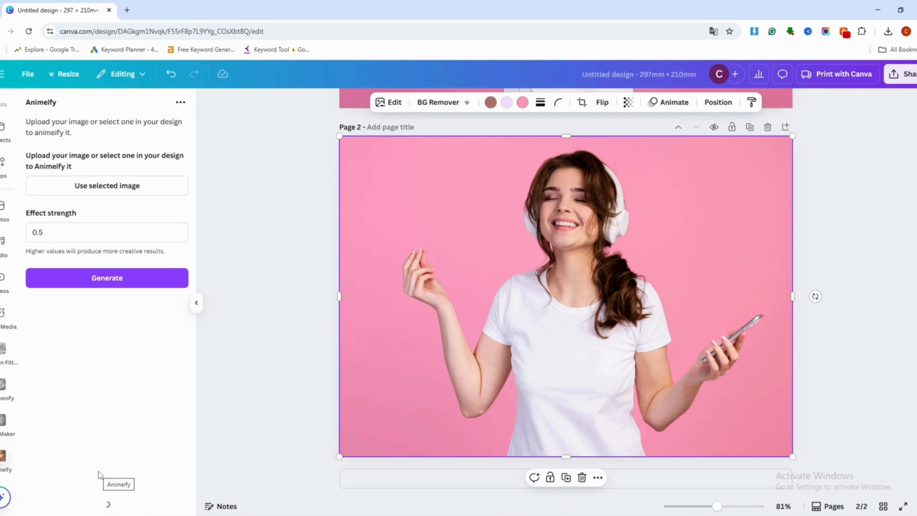
Step: Generate an anime version of the selected photo at effect strength 0.5 and add it to the design
click(126, 185)
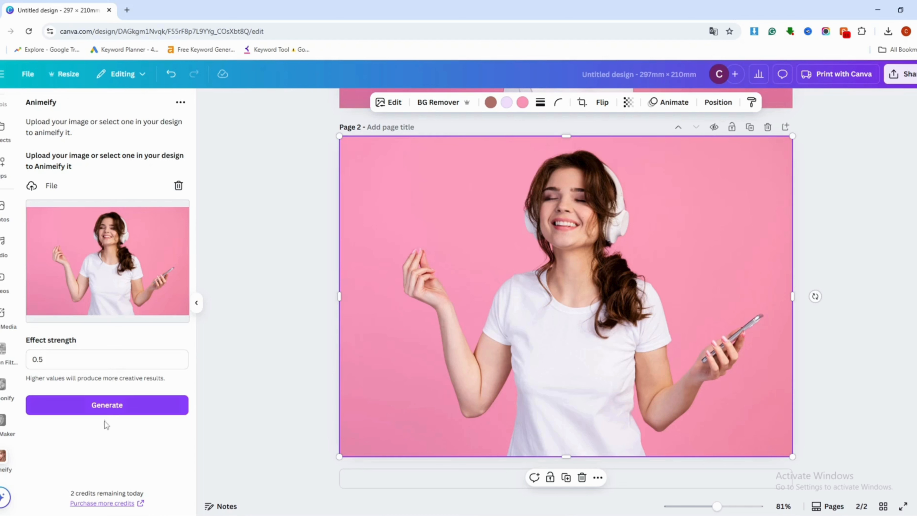
click(105, 411)
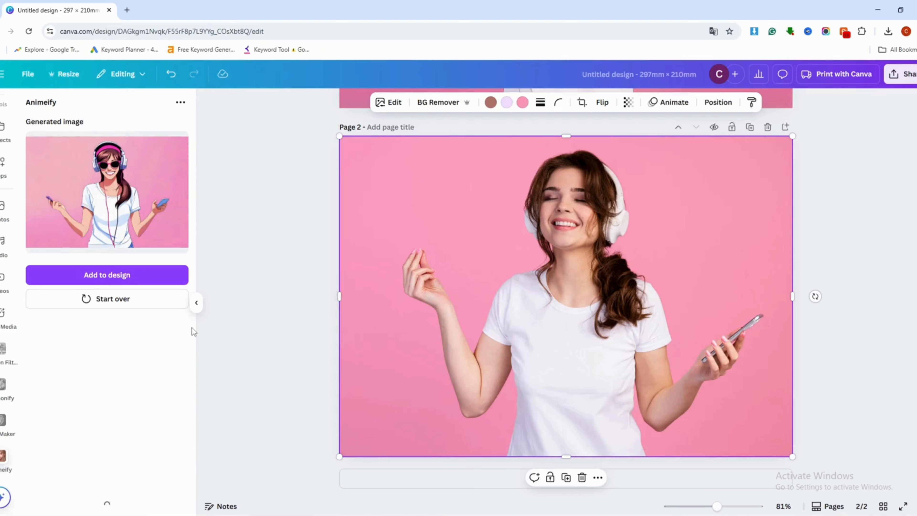
click(116, 275)
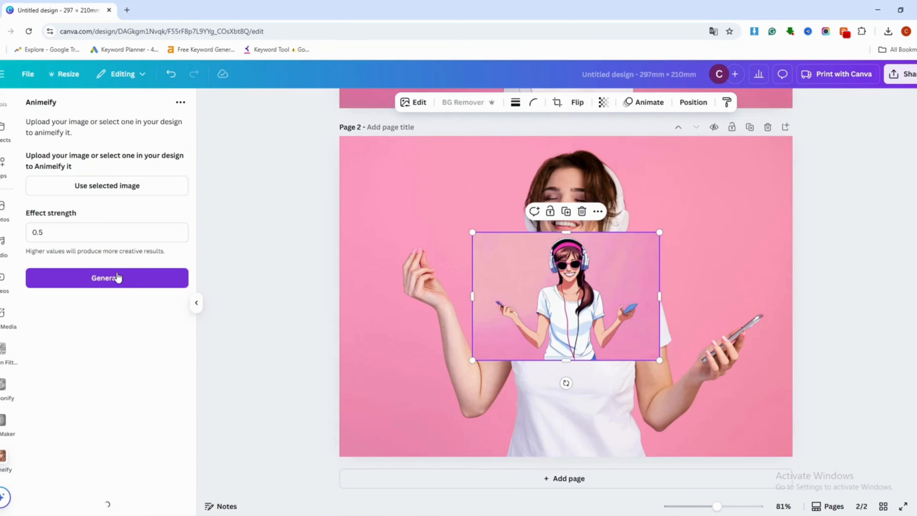
Step: Delete the original photo from page 2 and enlarge the anime image to cover the page
click(663, 411)
key(Delete)
click(621, 315)
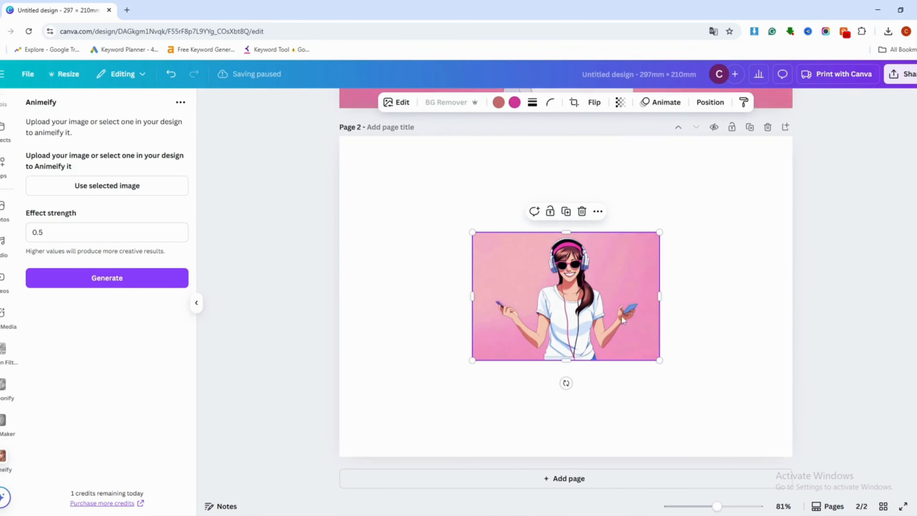
drag(662, 363, 801, 459)
click(829, 403)
Step: Add a third page and fill it with the original uploaded photo of the woman
scroll(760, 380, up, 5)
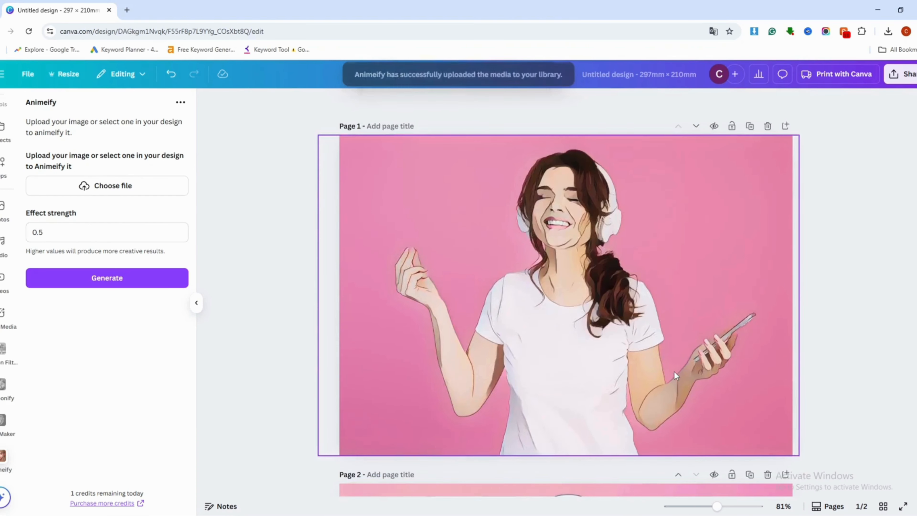
scroll(675, 371, down, 8)
click(600, 481)
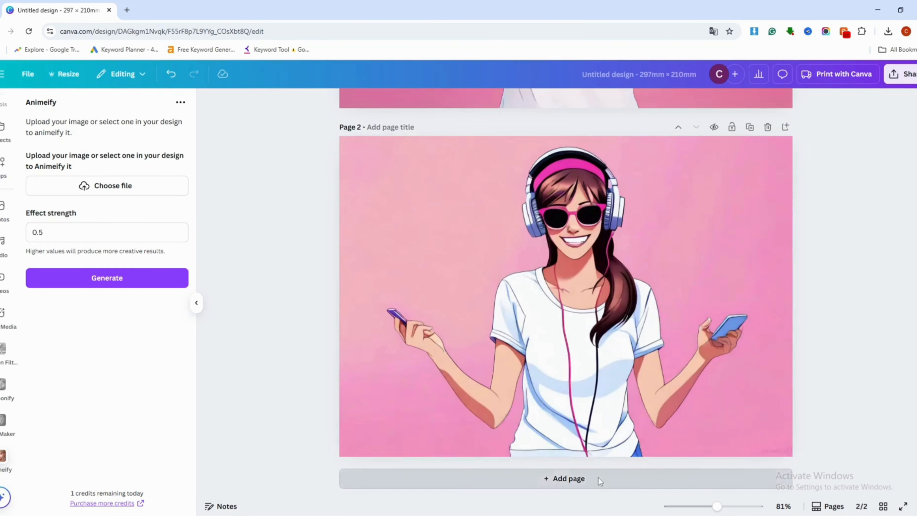
click(3, 235)
scroll(3, 235, up, 3)
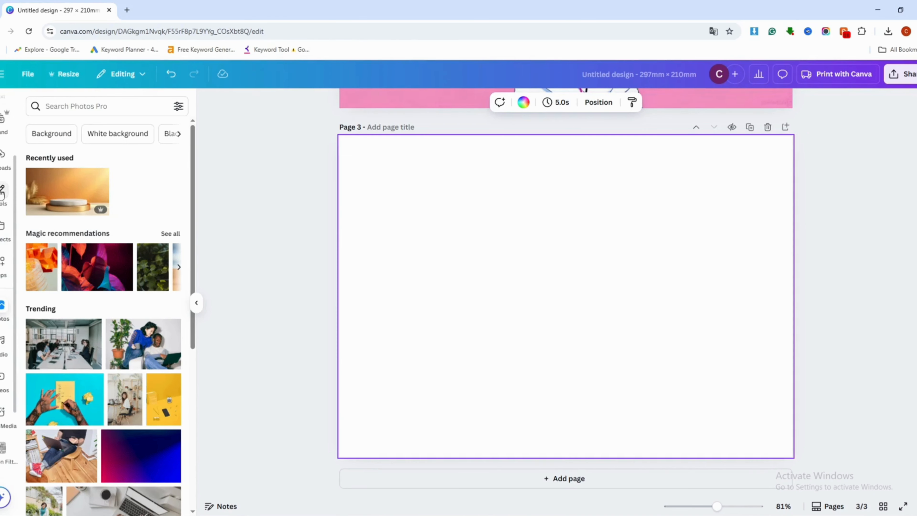
click(3, 159)
drag(70, 269, 355, 245)
Step: Trace the page 3 photo with the Tracer app in Full color(beta) mode and add the result to the design
click(394, 103)
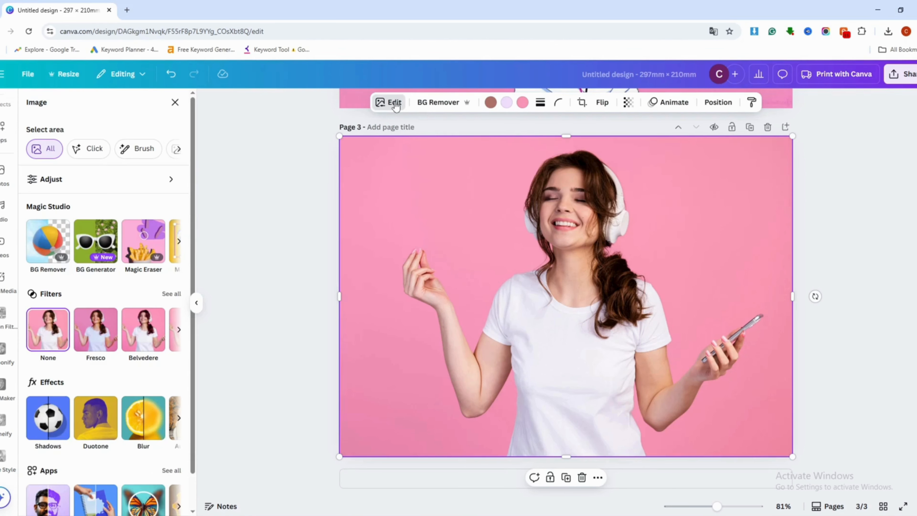
scroll(105, 450, down, 1)
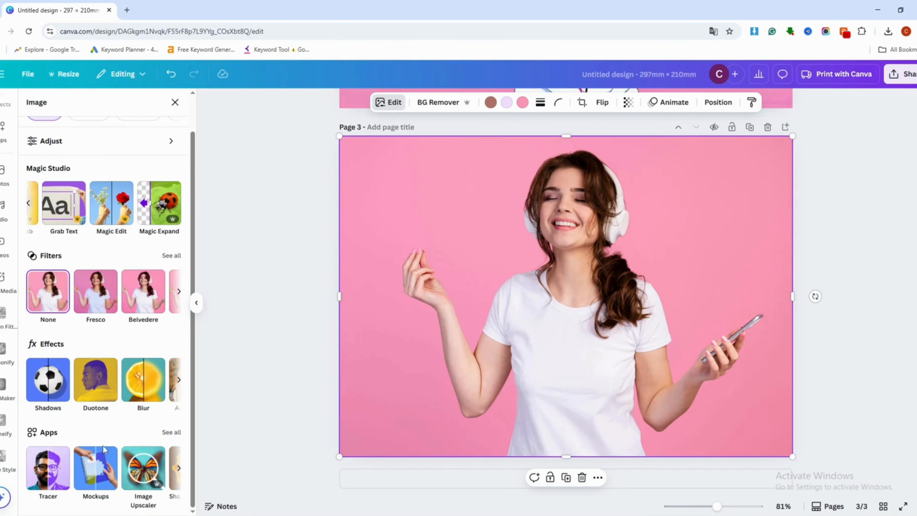
click(171, 432)
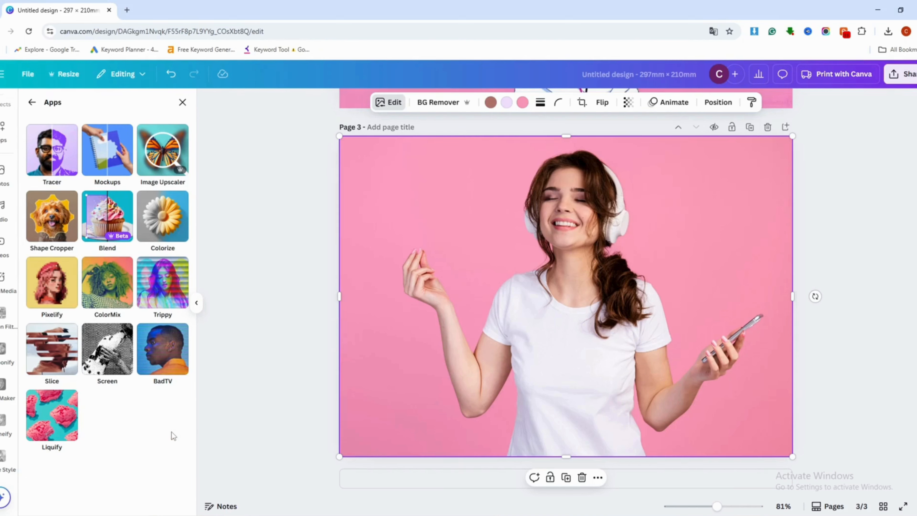
click(51, 154)
click(107, 470)
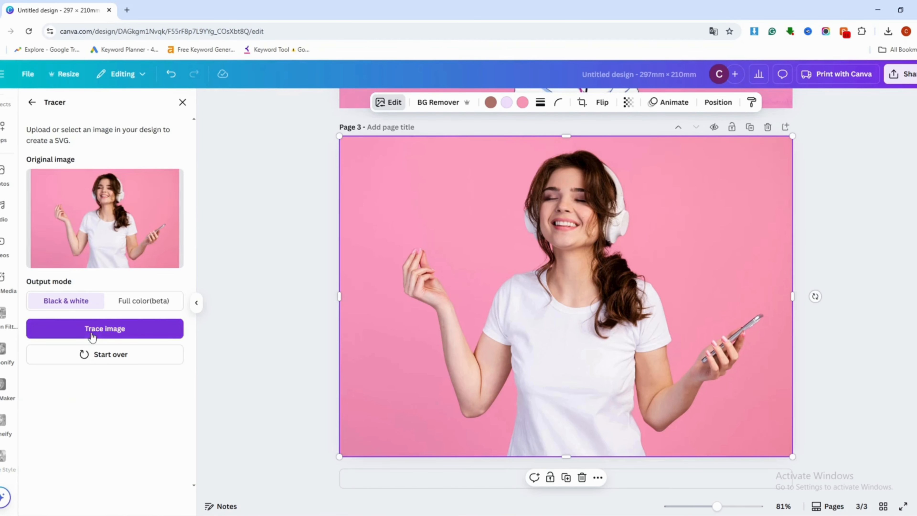
click(143, 308)
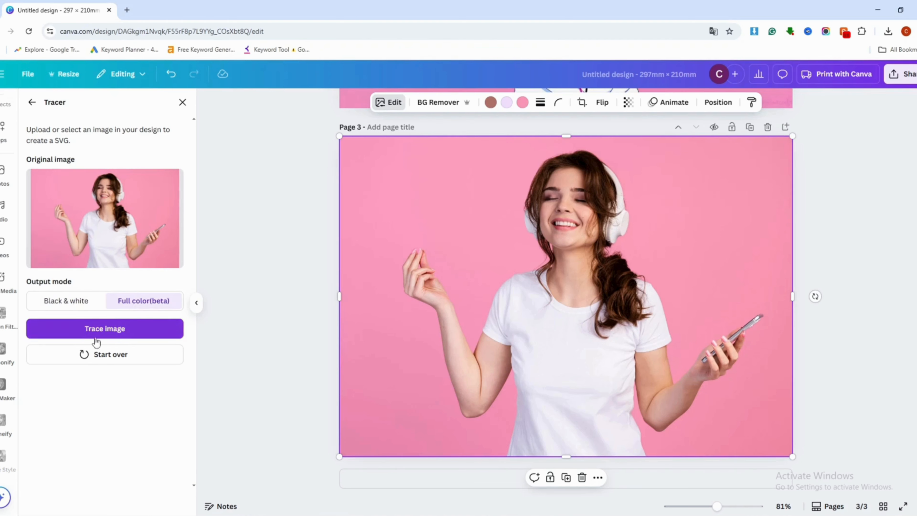
click(134, 336)
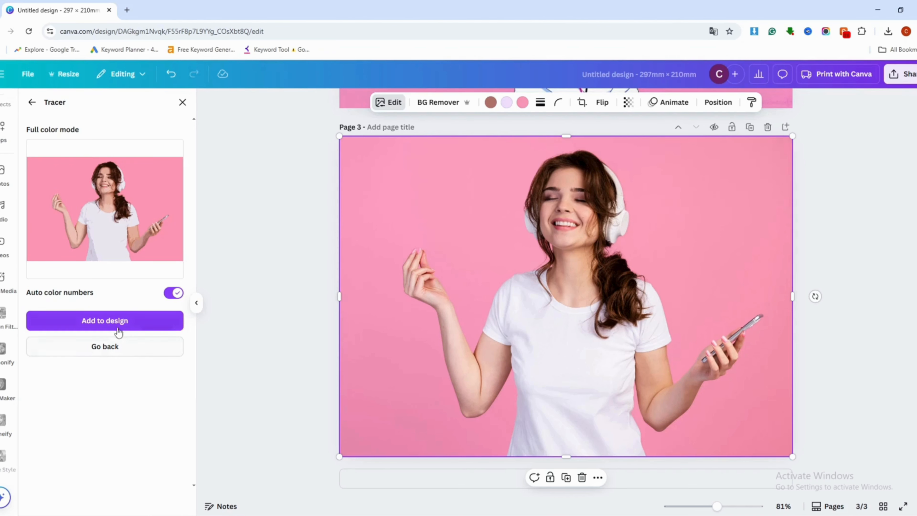
click(109, 323)
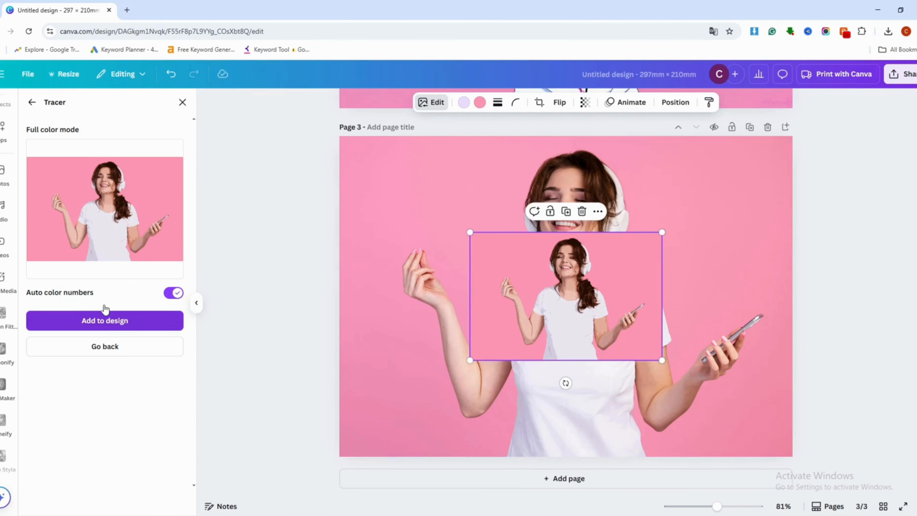
Step: Delete the original photo from page 3 and enlarge the full-color traced image to cover the page
click(540, 385)
key(Delete)
click(661, 358)
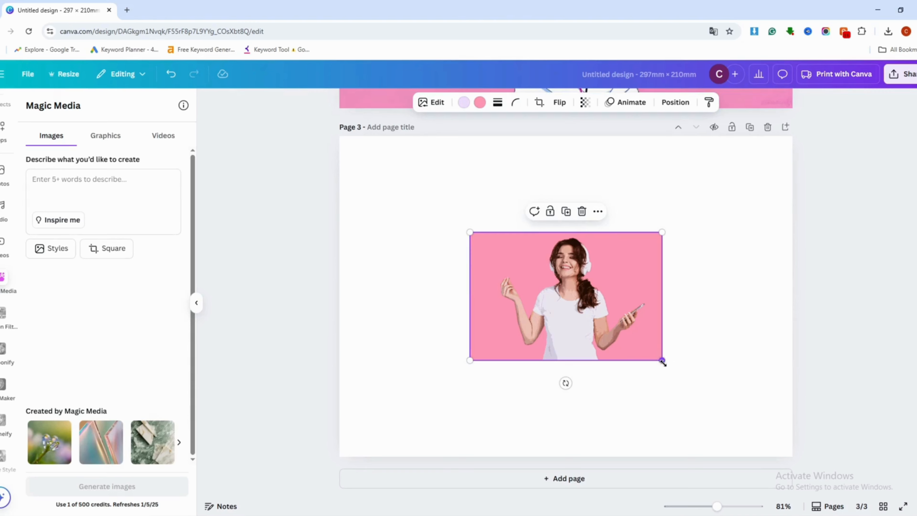
drag(663, 363, 827, 471)
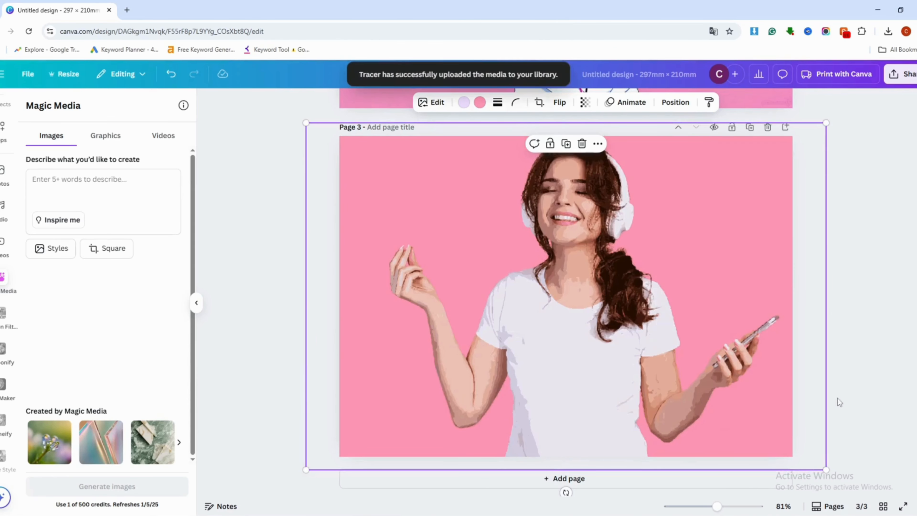
click(845, 362)
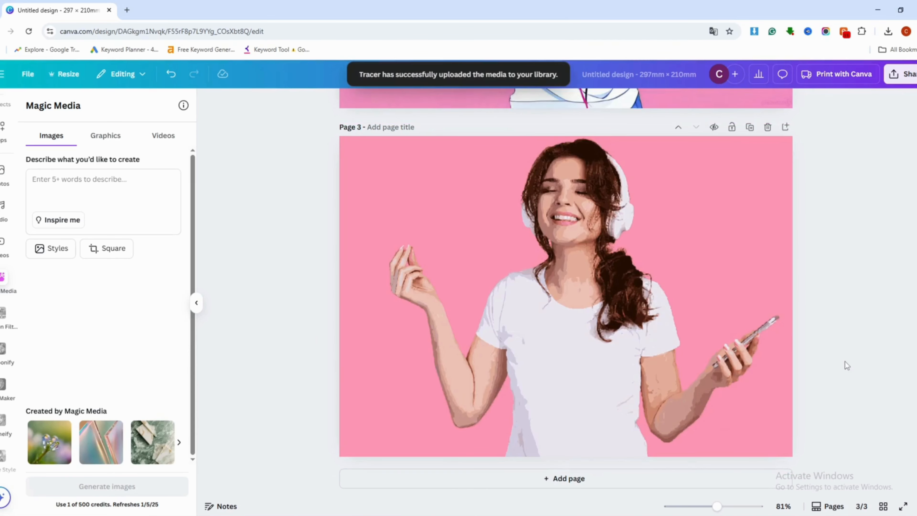
Step: Add a fourth page and fill it with the original uploaded photo of the woman
click(596, 479)
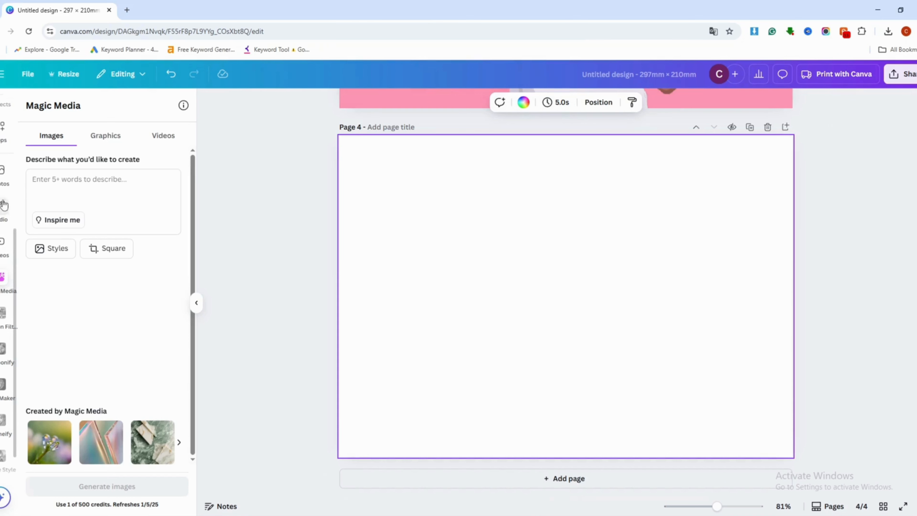
scroll(5, 159, up, 4)
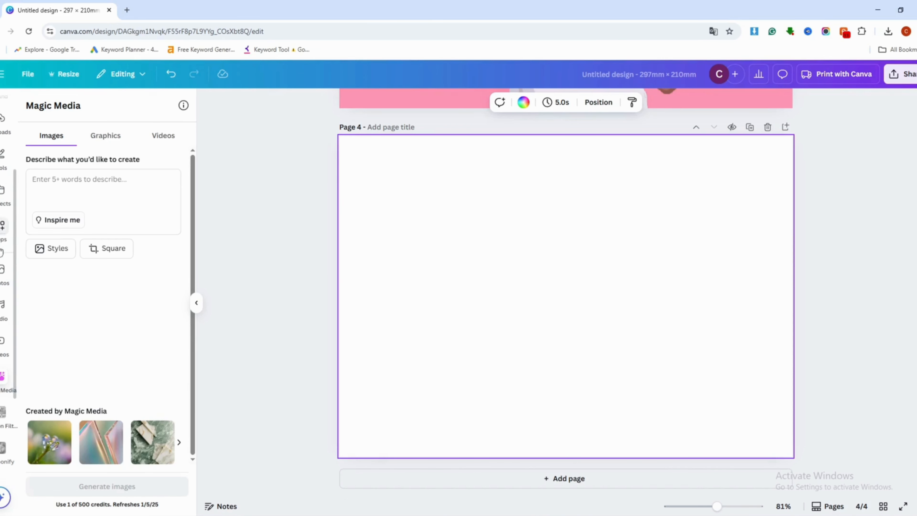
click(2, 169)
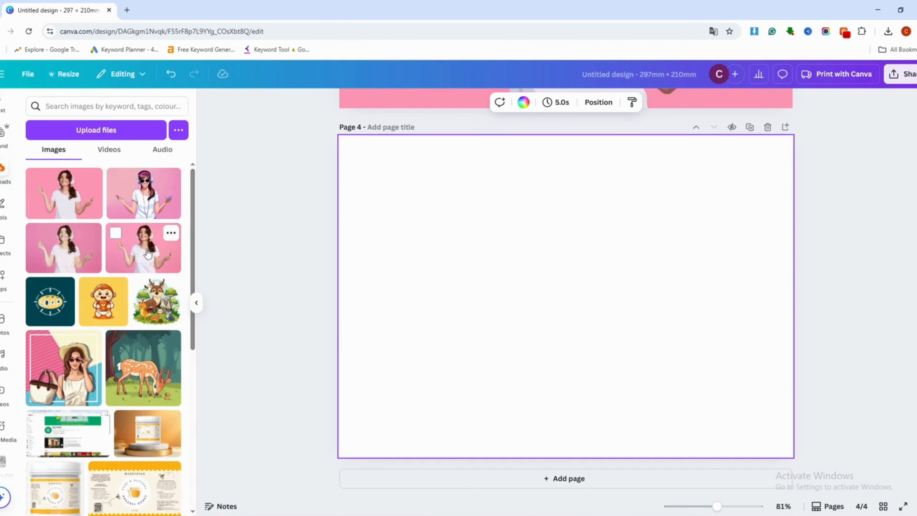
drag(159, 253, 348, 256)
click(258, 267)
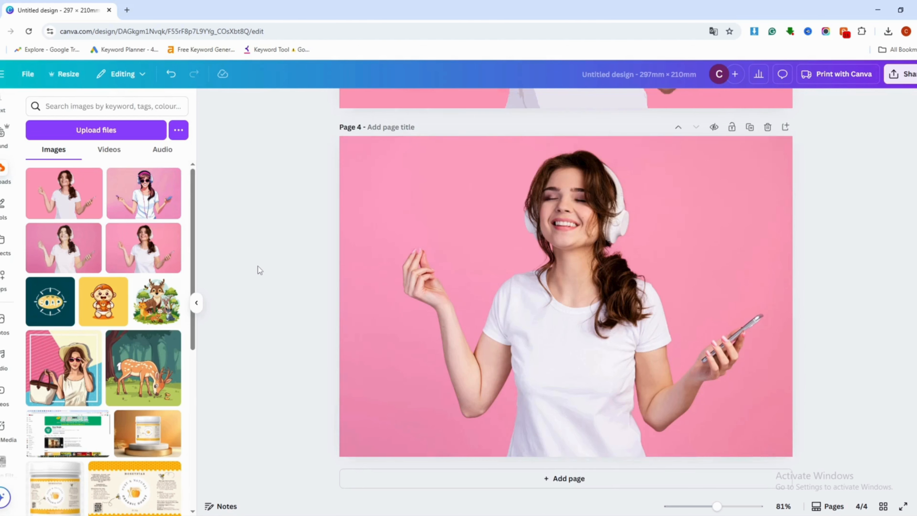
Step: Trace the page 4 photo with the Tracer app in Black & white output mode
click(572, 294)
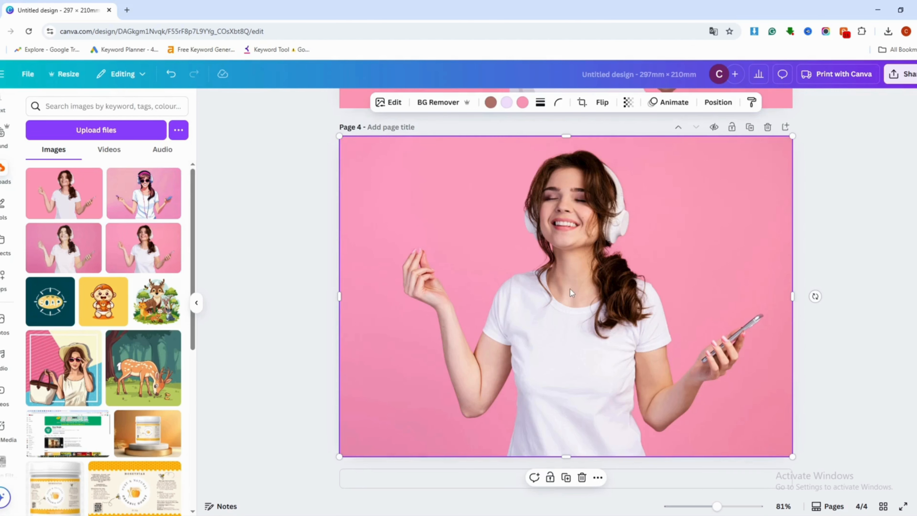
click(390, 101)
scroll(106, 326, down, 2)
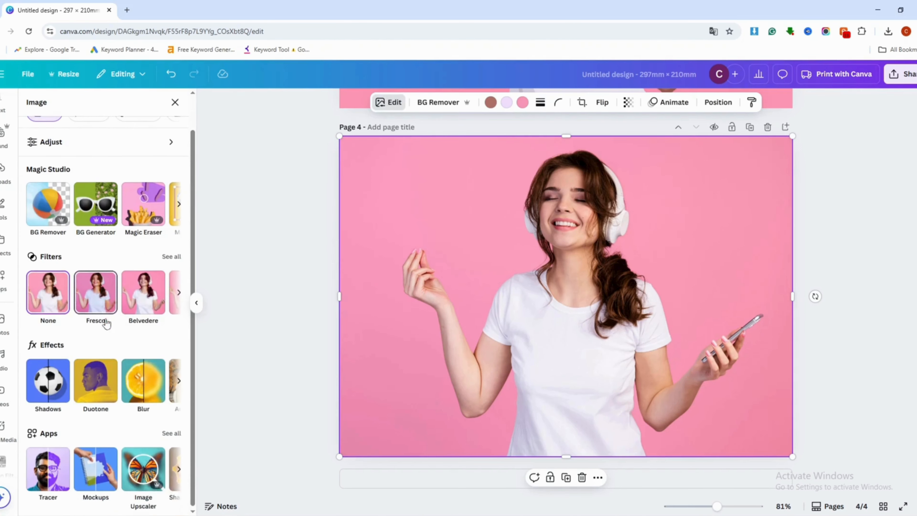
click(51, 466)
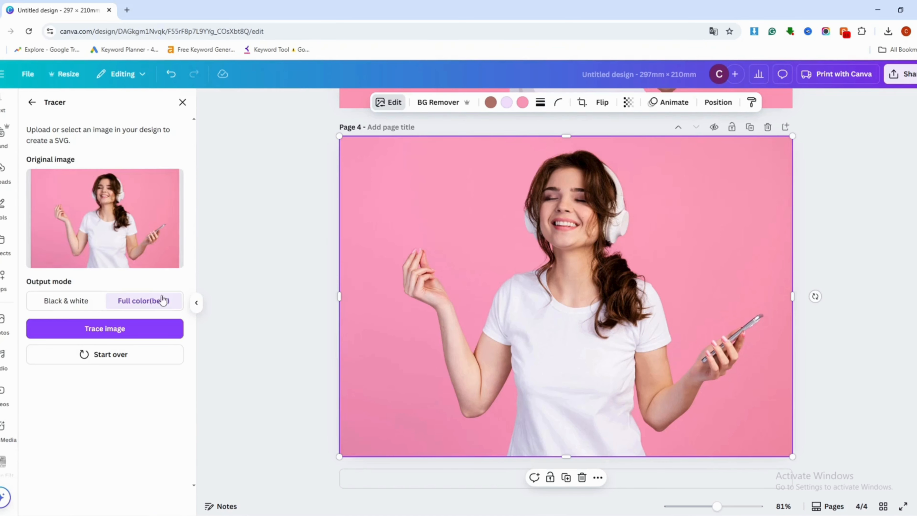
click(67, 301)
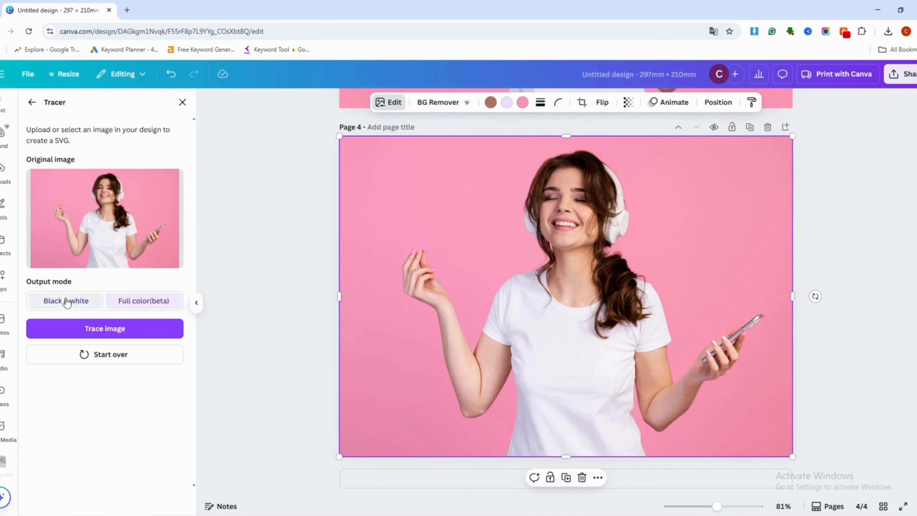
click(132, 334)
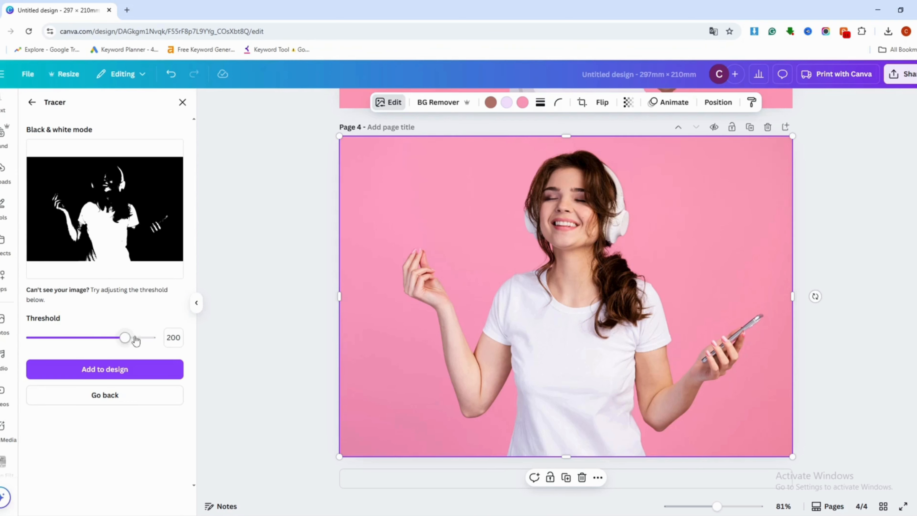
Step: Set the black-and-white trace's threshold to 136 and add the traced image to the design
drag(125, 337, 89, 337)
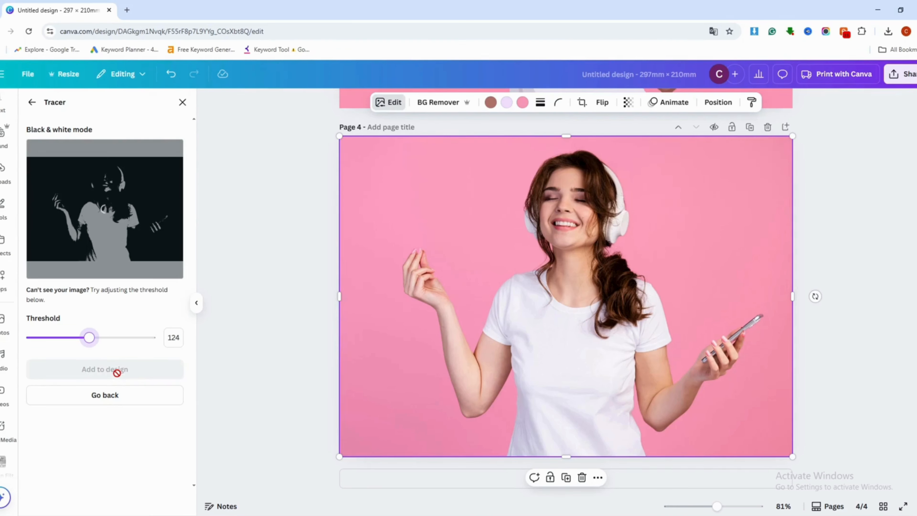
drag(89, 337, 103, 338)
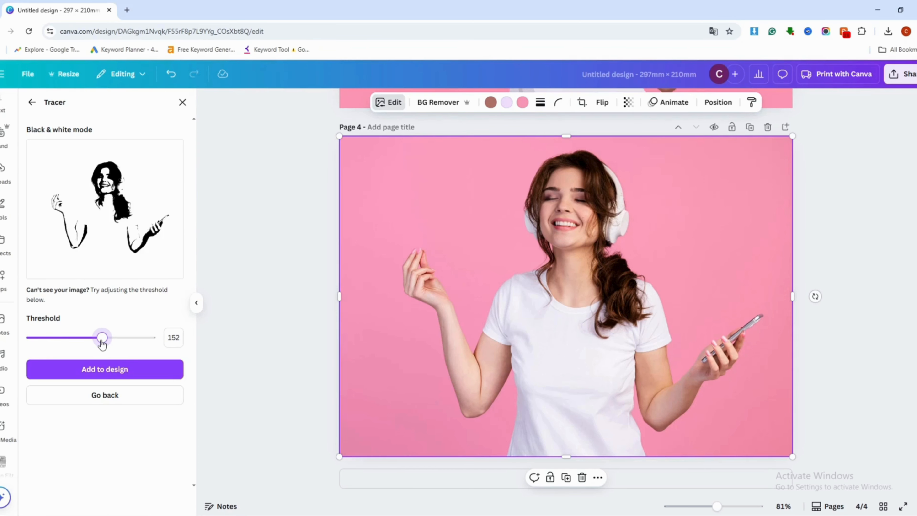
drag(101, 338, 104, 338)
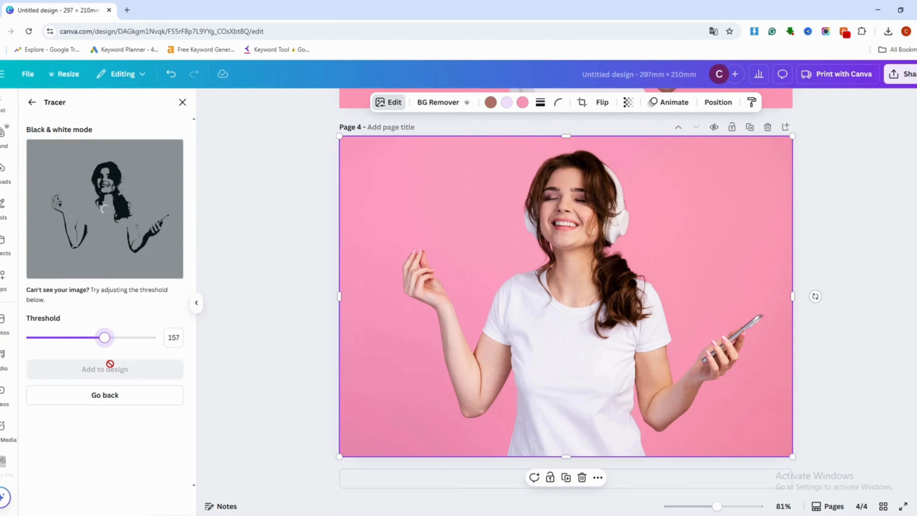
drag(104, 337, 96, 340)
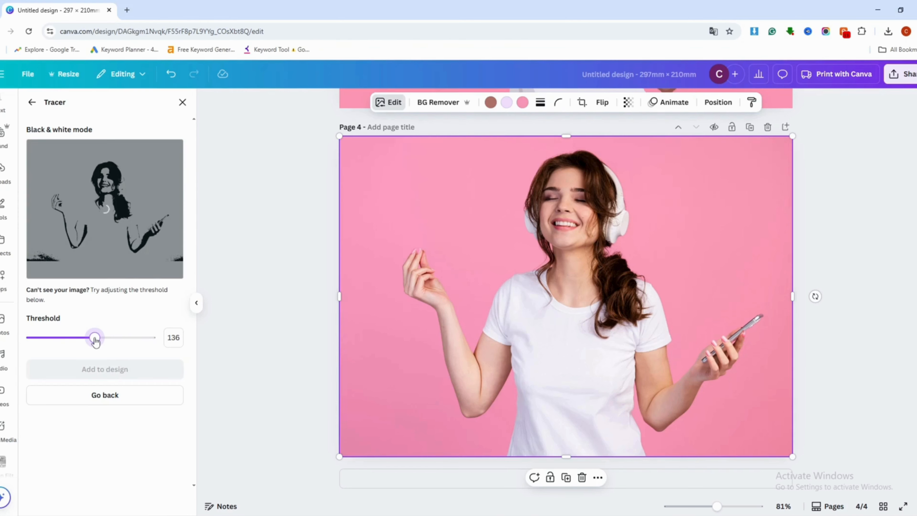
click(112, 372)
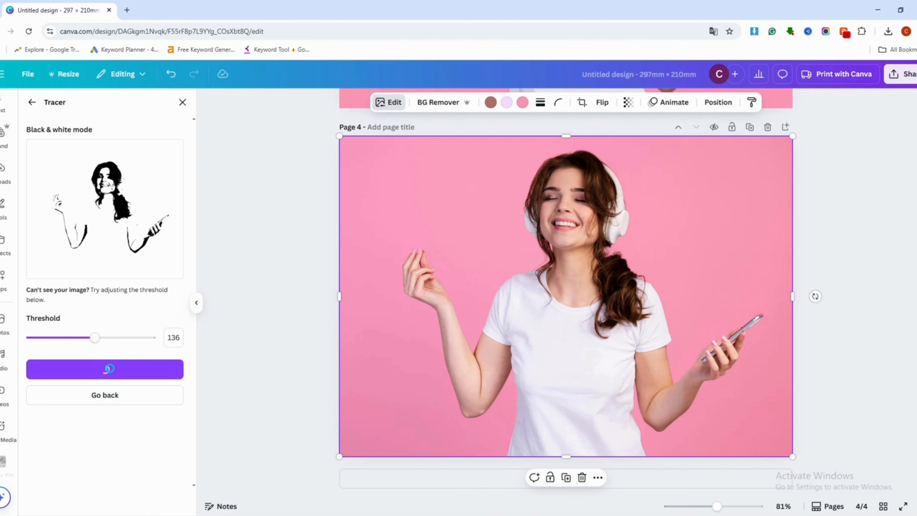
Step: Delete the original photo from page 4 and enlarge the black-and-white trace to cover the page
click(598, 367)
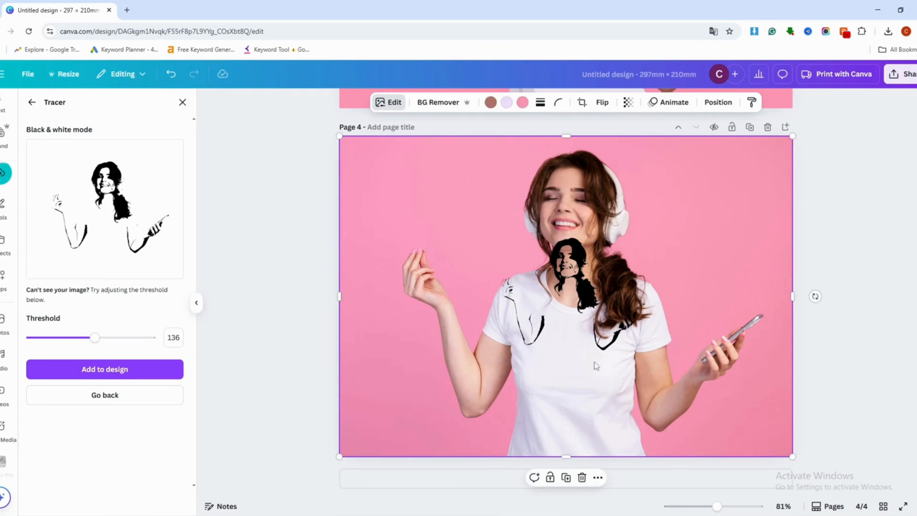
key(Delete)
click(605, 346)
drag(664, 360, 806, 457)
click(822, 339)
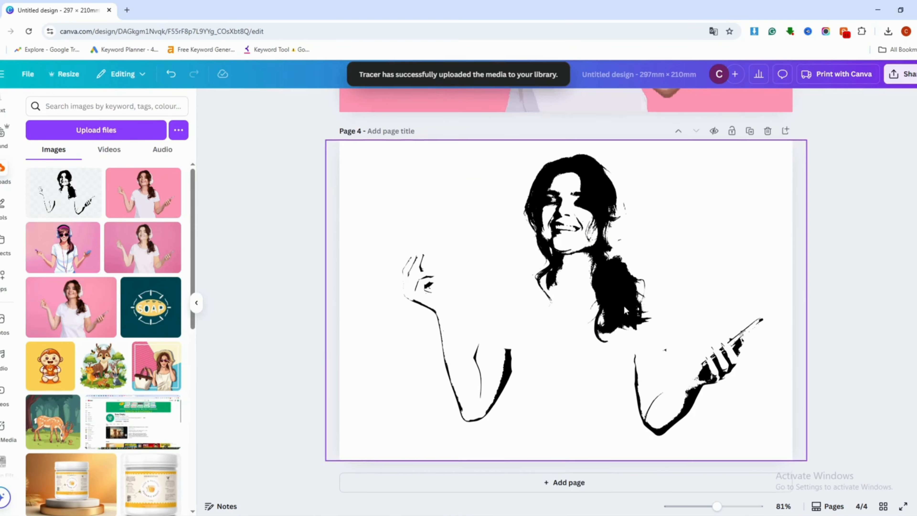
Step: Review the four pages and download pages 1-4 as PNG at size 1
scroll(624, 305, up, 10)
scroll(632, 307, up, 10)
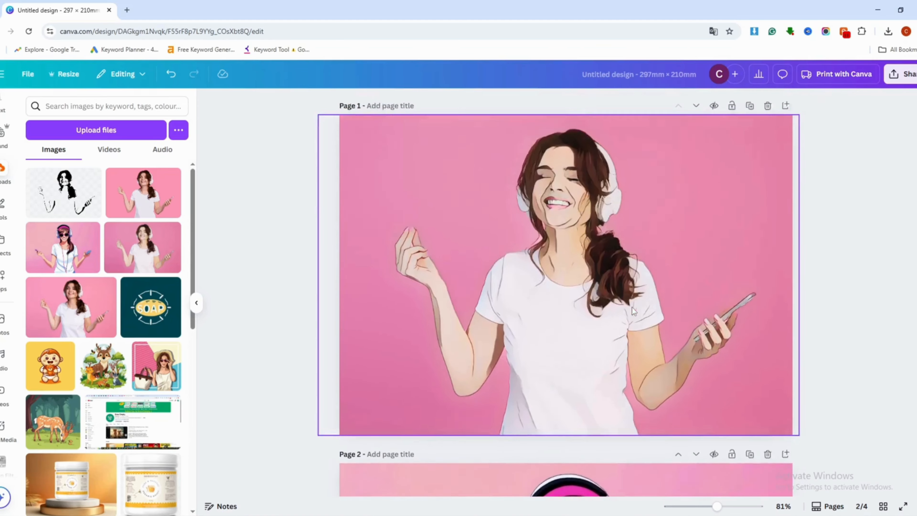
scroll(633, 308, down, 7)
scroll(632, 307, down, 15)
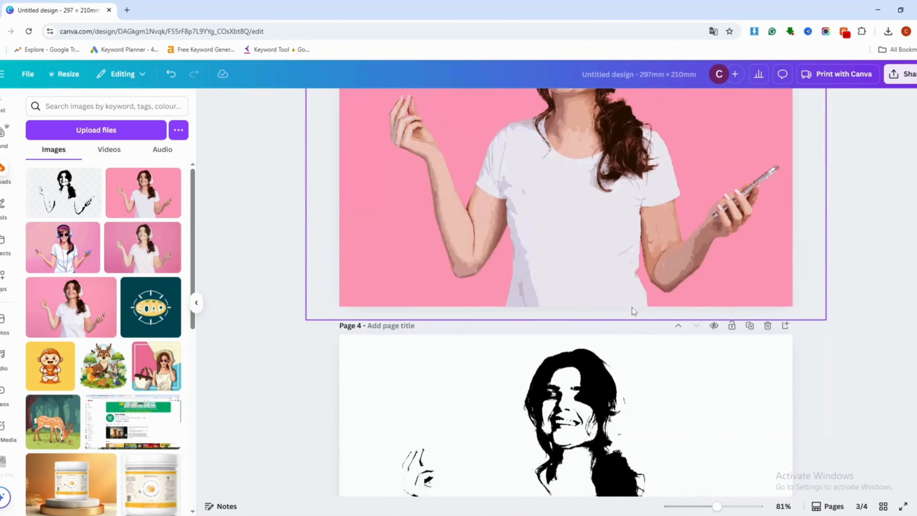
click(901, 73)
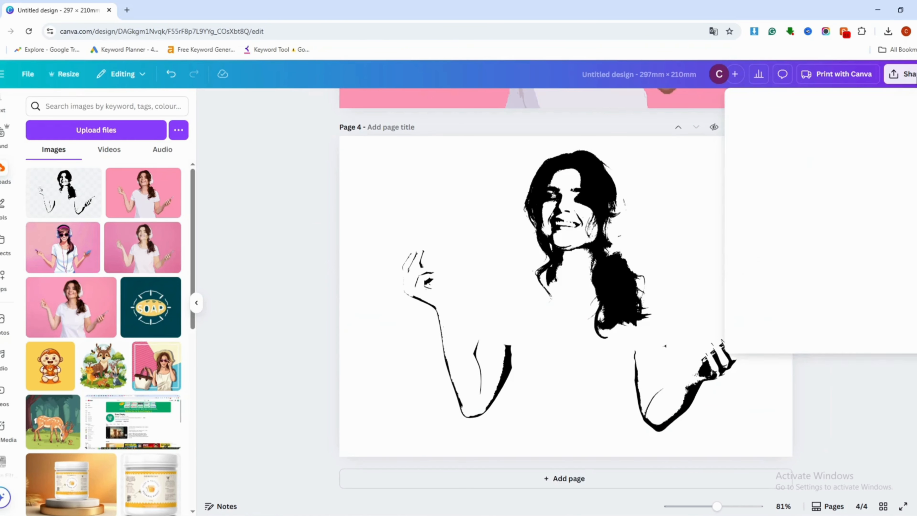
click(754, 279)
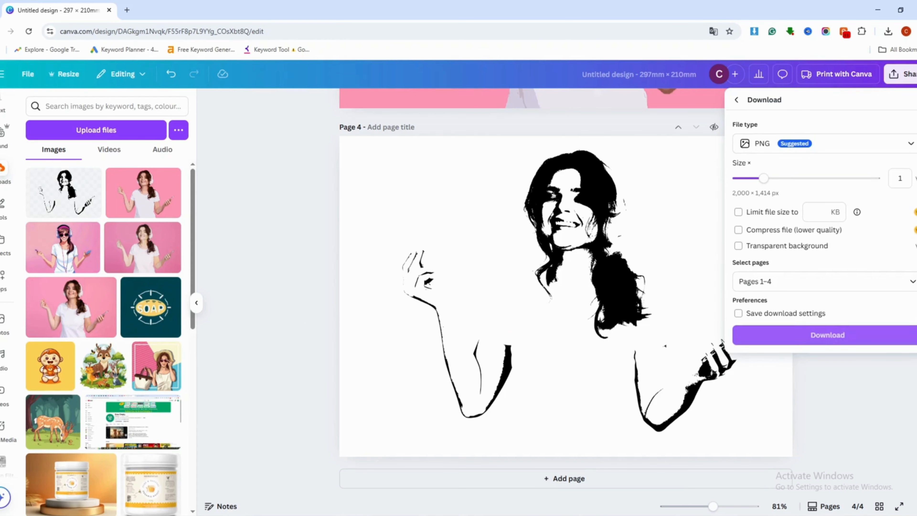
click(831, 335)
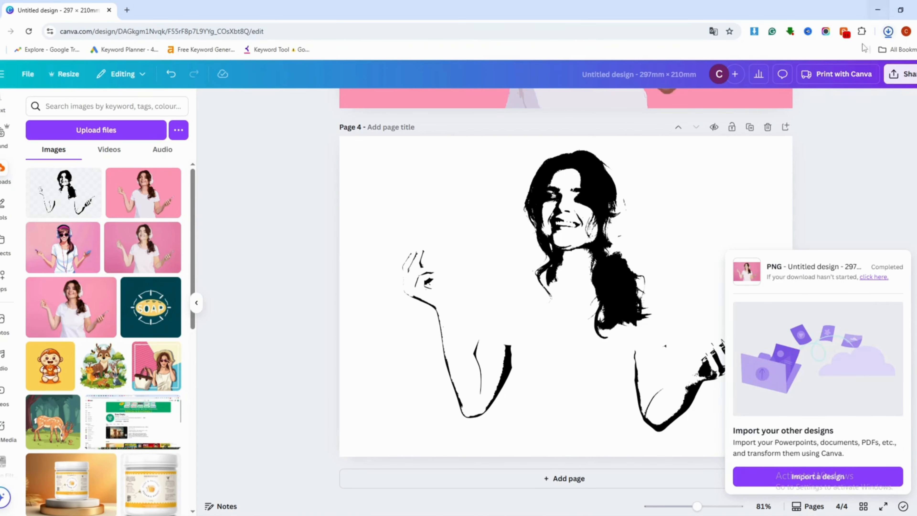
Step: Switch to the Downloads folder in File Explorer and extract the Untitled design archive
click(861, 54)
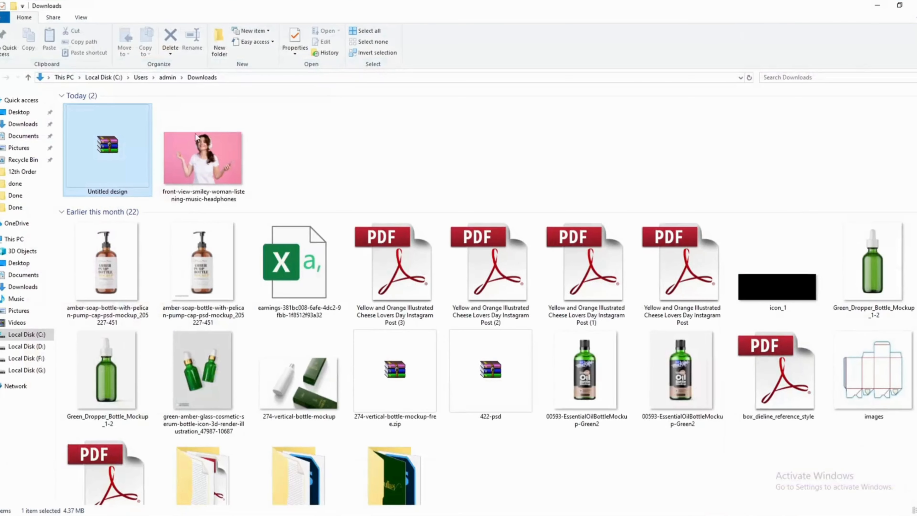
right_click(103, 156)
click(140, 196)
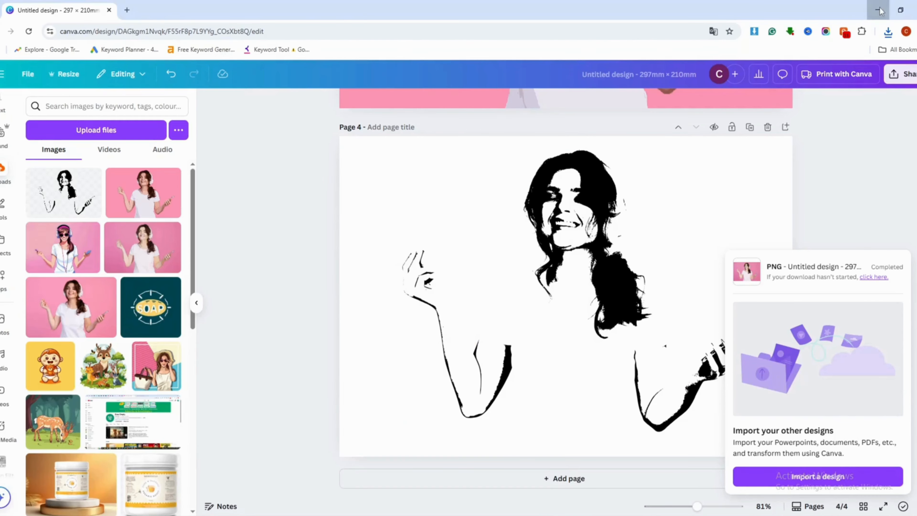
Step: Open 1.png from the extracted Untitled design folder and browse through the exported images
click(878, 10)
double_click(300, 152)
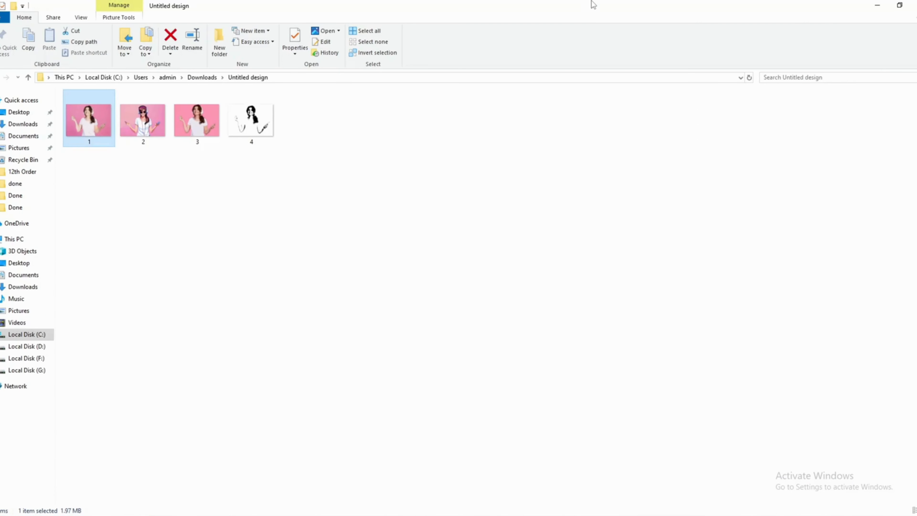
key(Return)
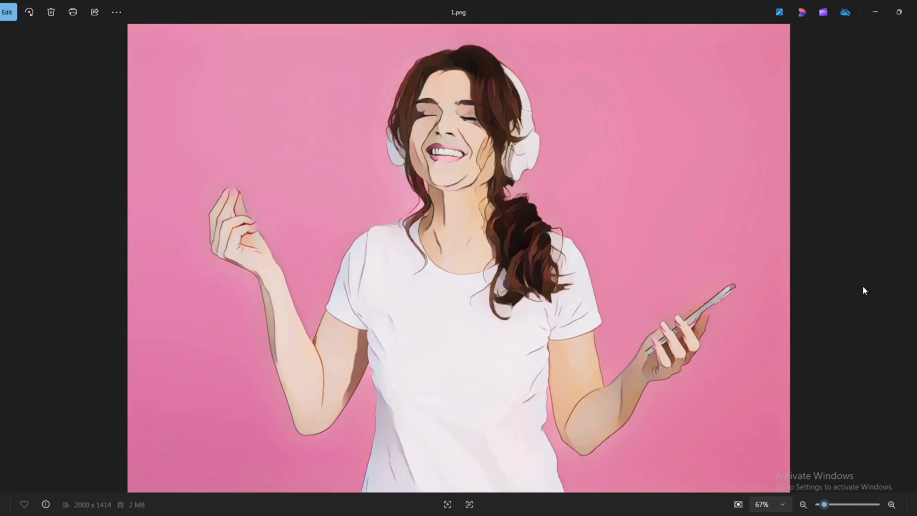
key(Right)
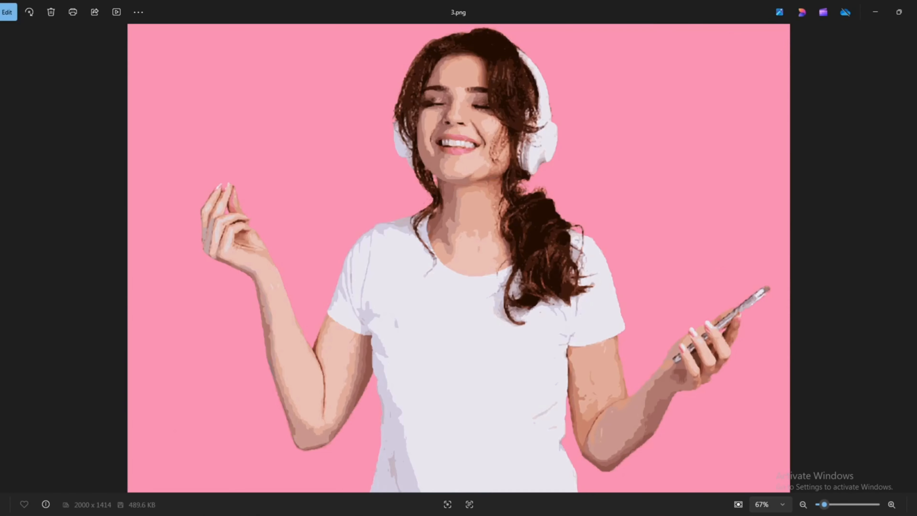
key(Right)
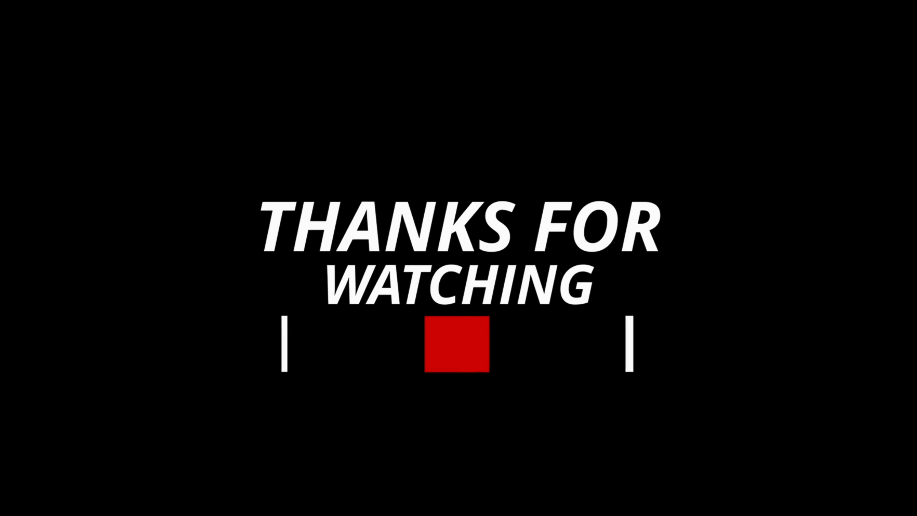